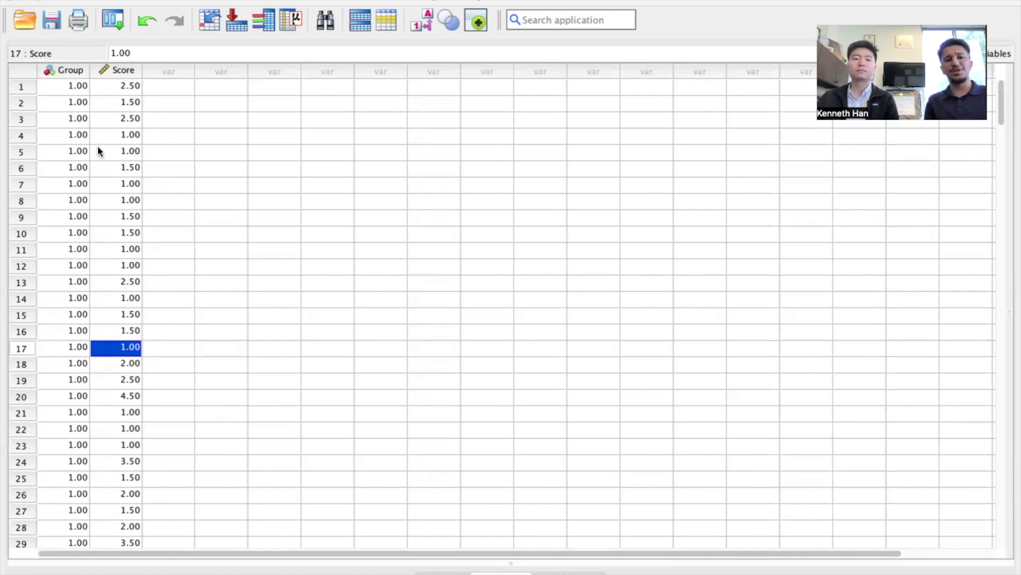
# Review the Group and Score columns through the whole dataset to see how the cases are coded by group.
pyautogui.click(69, 71)
pyautogui.click(112, 71)
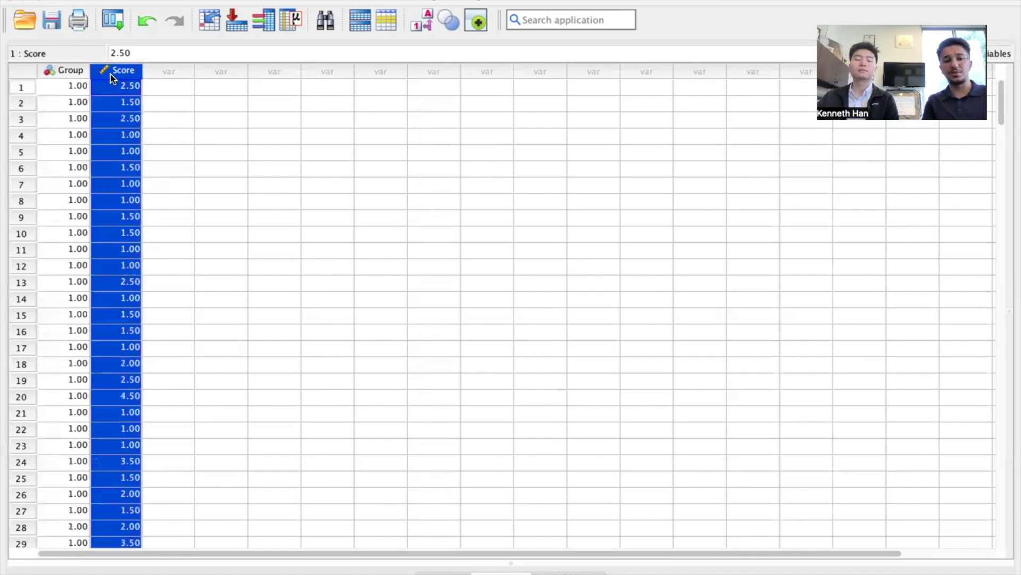
pyautogui.click(69, 117)
pyautogui.scroll(-20, 69, 116)
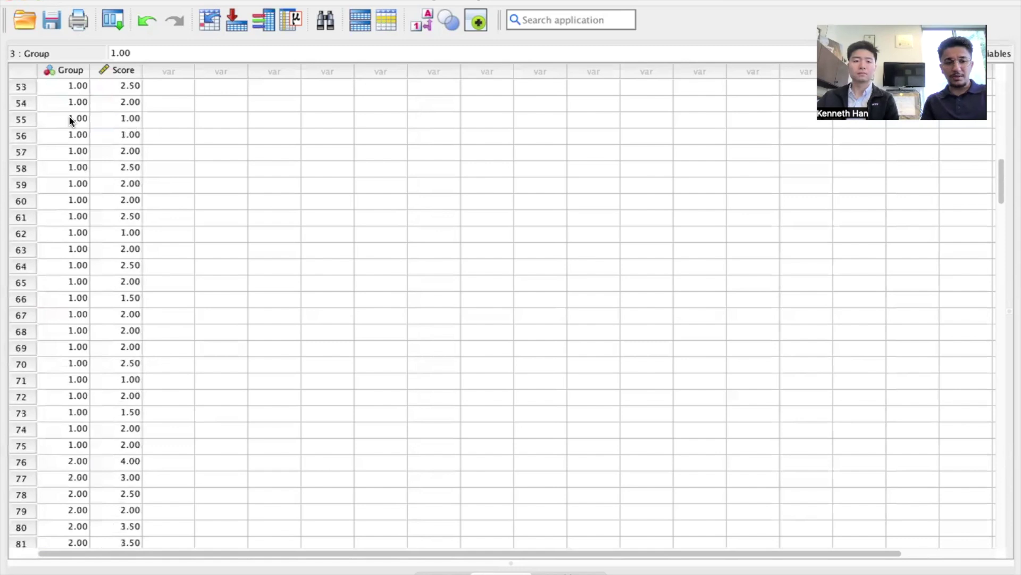
pyautogui.click(60, 203)
pyautogui.scroll(-20, 62, 205)
pyautogui.click(62, 205)
pyautogui.scroll(-20, 68, 260)
pyautogui.scroll(20, 68, 260)
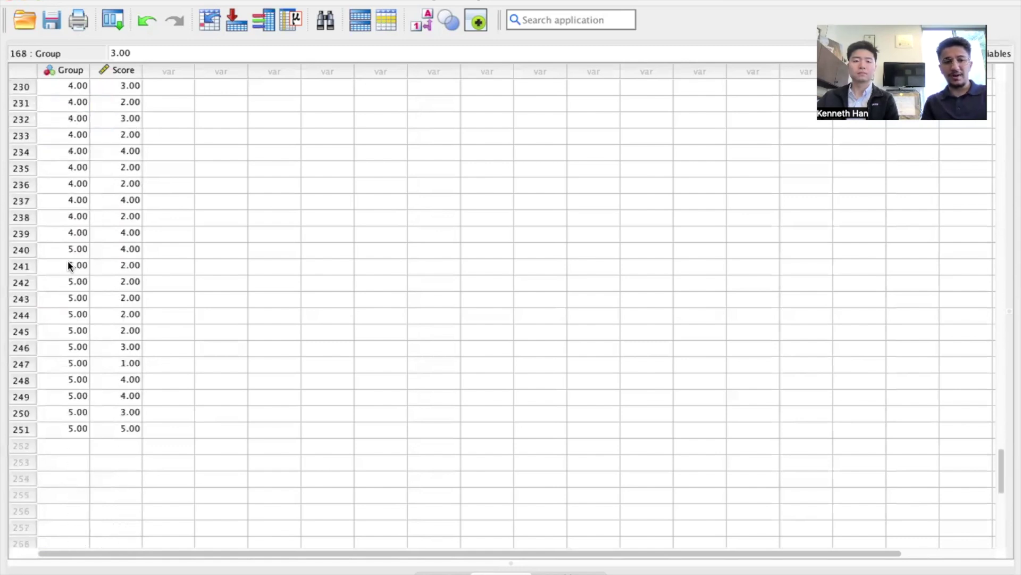
pyautogui.scroll(20, 69, 260)
# Examine the individual scores and group codes of the first cases in the dataset.
pyautogui.click(128, 168)
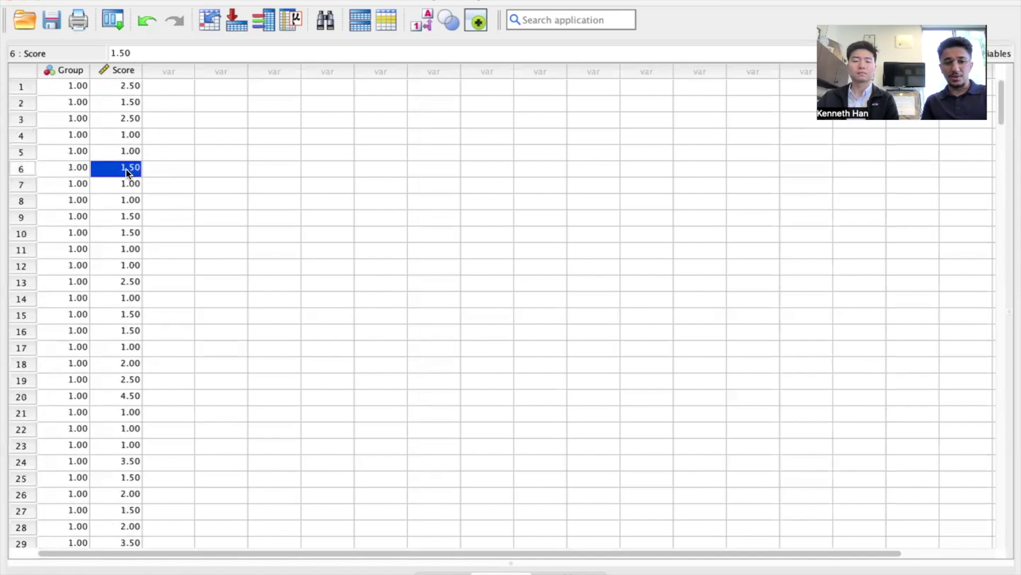
pyautogui.click(127, 218)
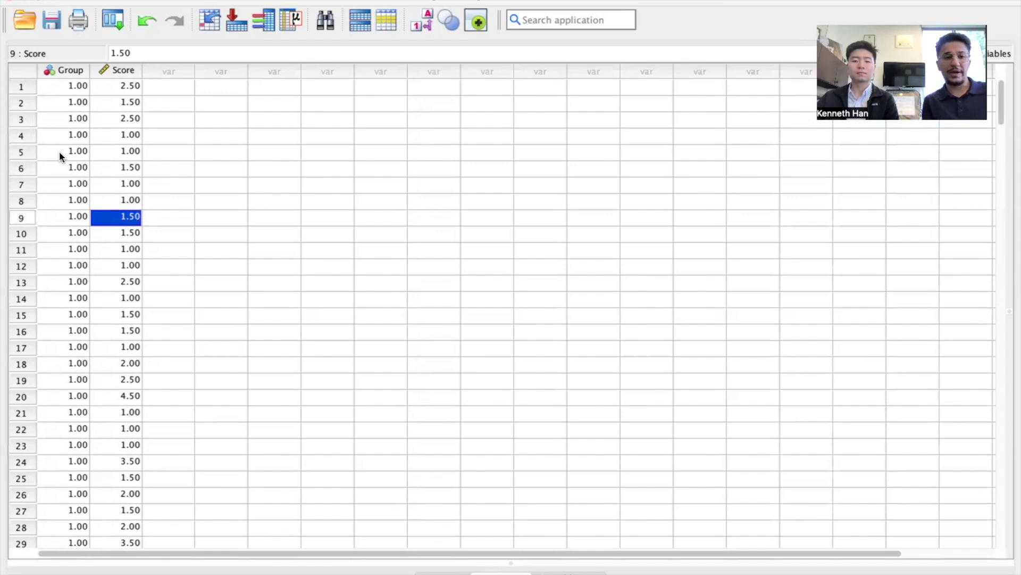
pyautogui.click(74, 116)
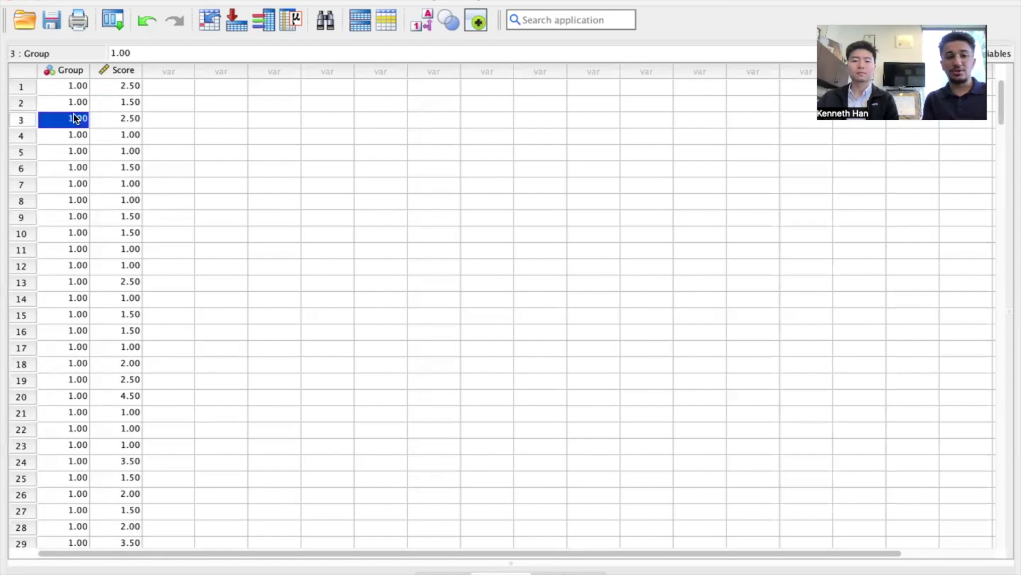
pyautogui.click(69, 129)
pyautogui.scroll(-3, 69, 129)
pyautogui.scroll(-4, 69, 129)
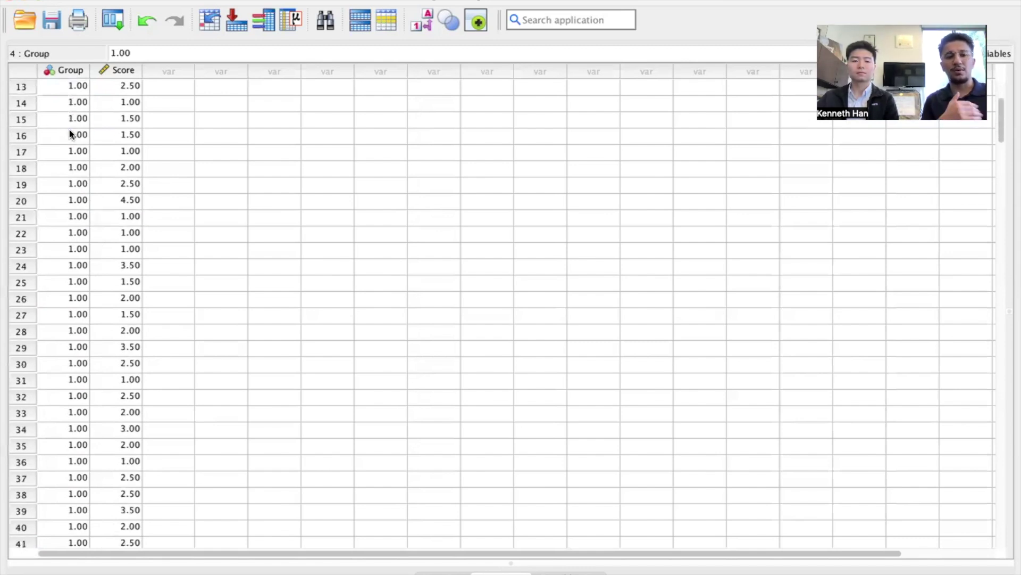
pyautogui.scroll(7, 68, 129)
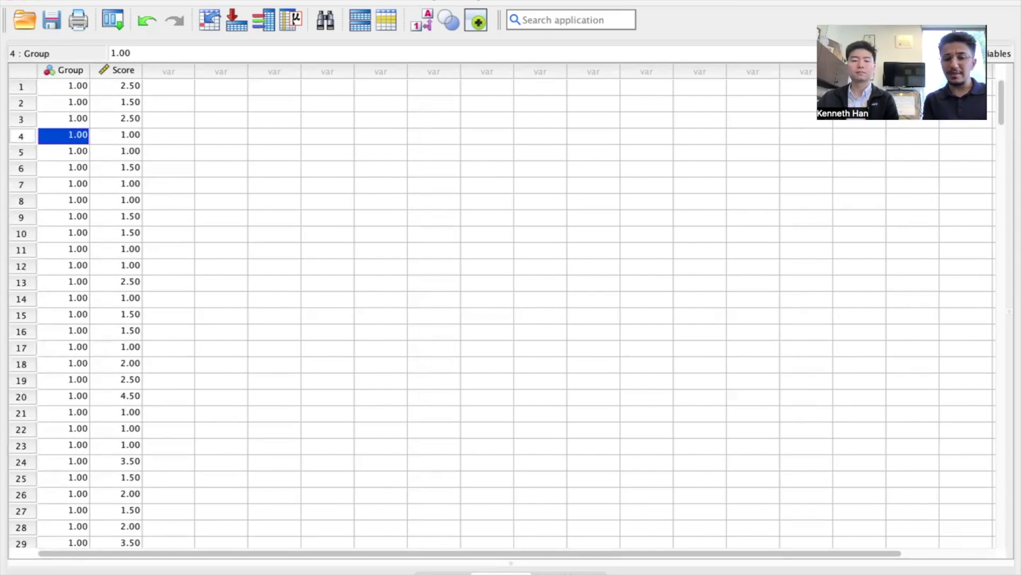
# Check the variable definitions of Group and Score, including their type and measurement level.
pyautogui.hotkey('ctrl', 't')
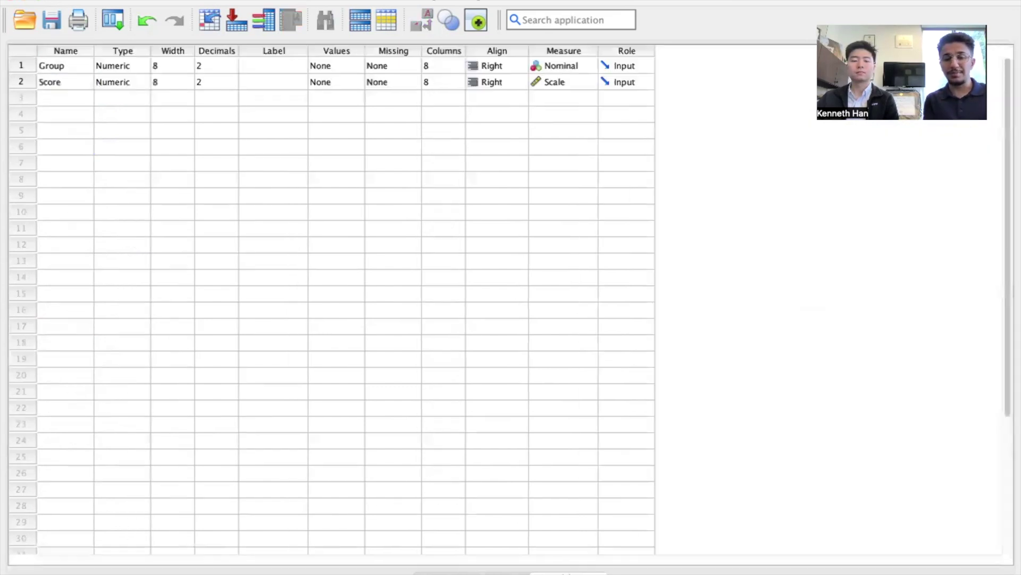
pyautogui.click(71, 64)
pyautogui.click(103, 68)
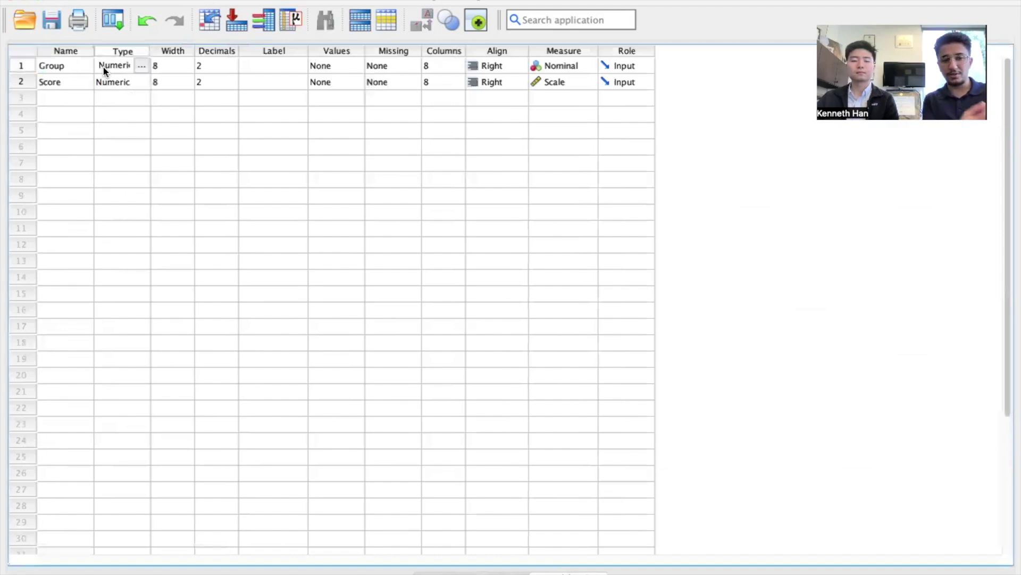
pyautogui.click(540, 66)
pyautogui.click(541, 66)
pyautogui.click(518, 119)
pyautogui.click(191, 91)
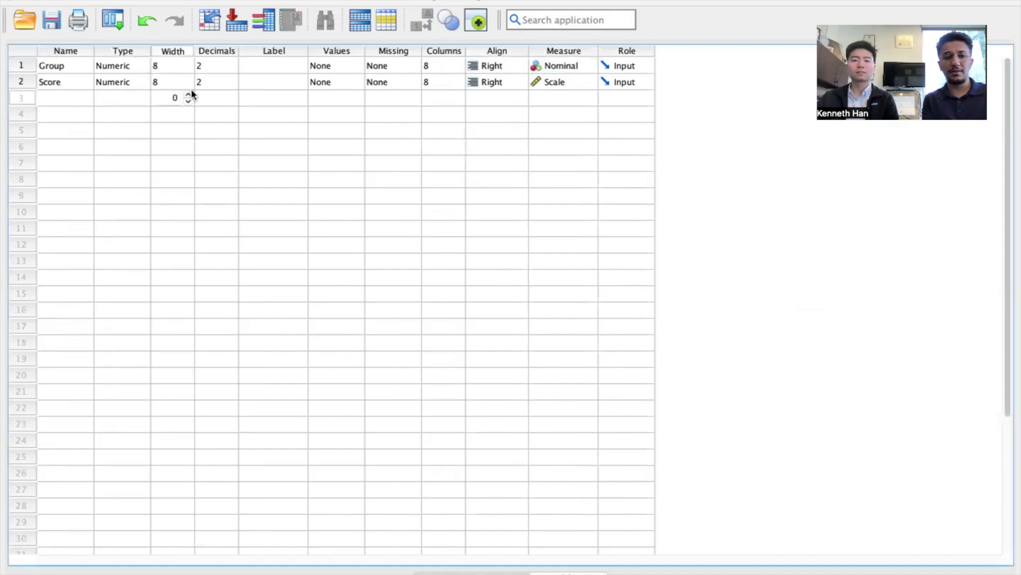
pyautogui.click(72, 82)
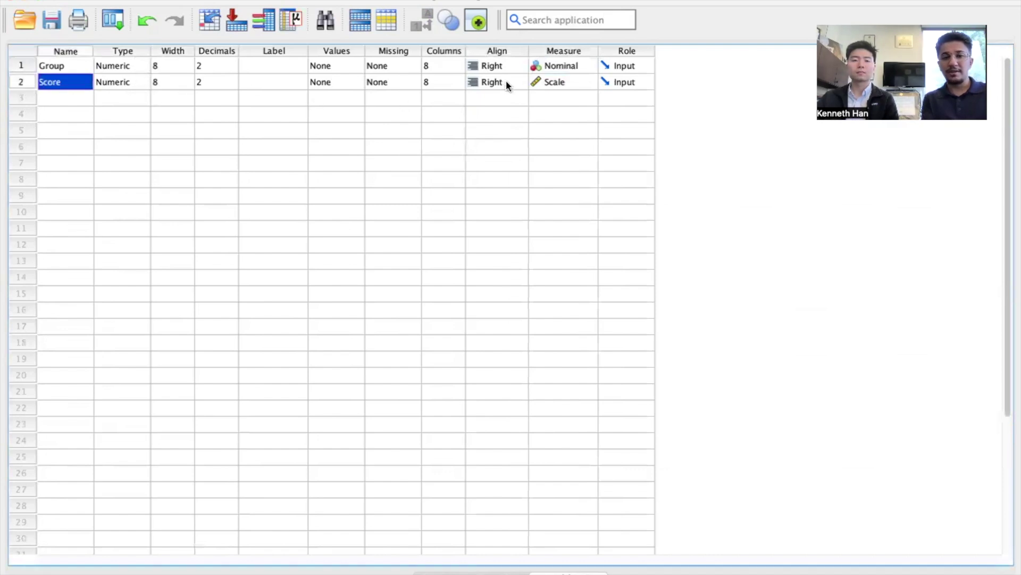
pyautogui.click(547, 79)
pyautogui.click(472, 110)
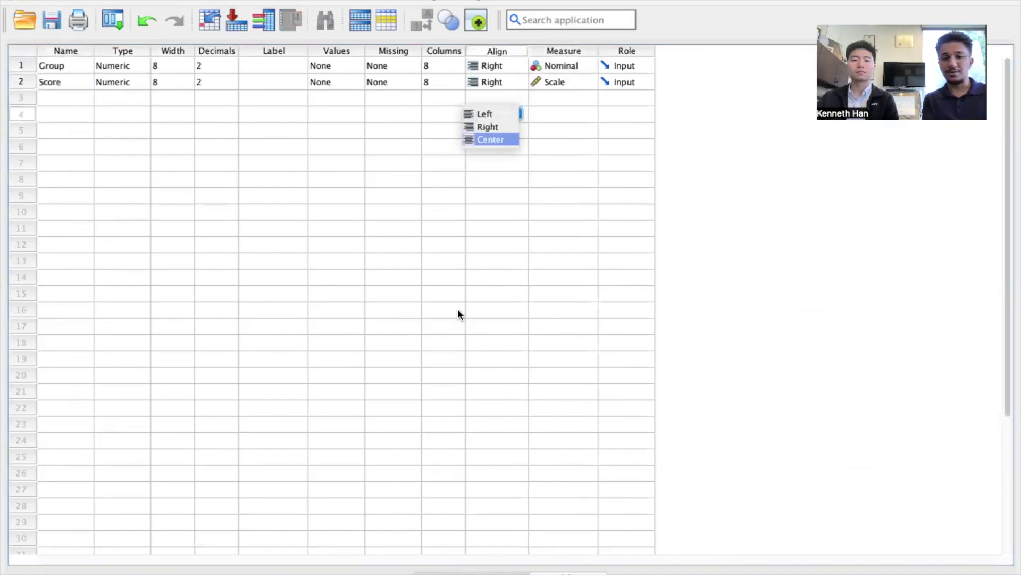
# Open the One-Way ANOVA setup from the data view and clear Score and Group from its dependent list and factor.
pyautogui.click(479, 572)
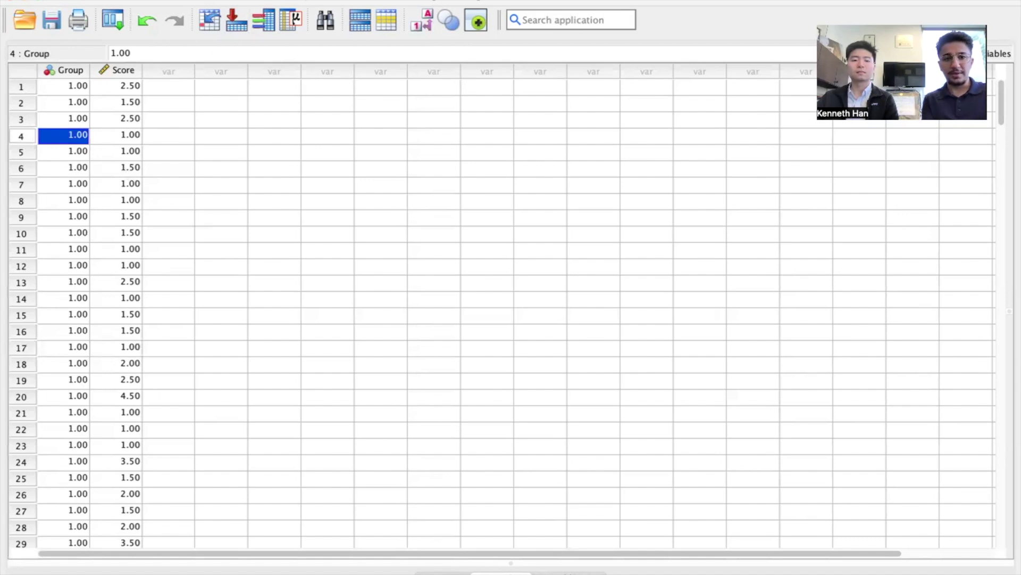
pyautogui.click(322, 1)
pyautogui.moveTo(335, 98)
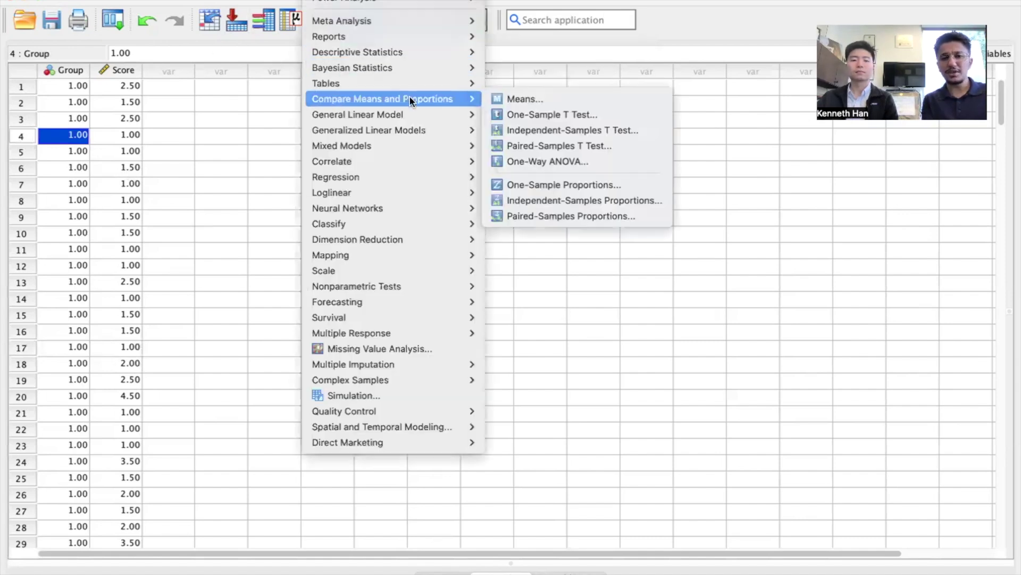
pyautogui.click(516, 160)
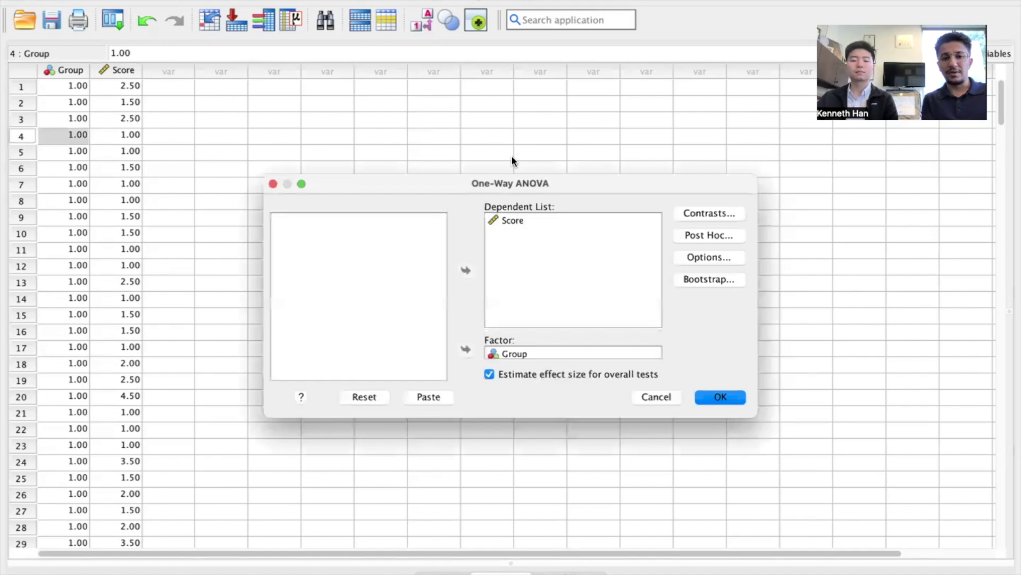
pyautogui.click(502, 221)
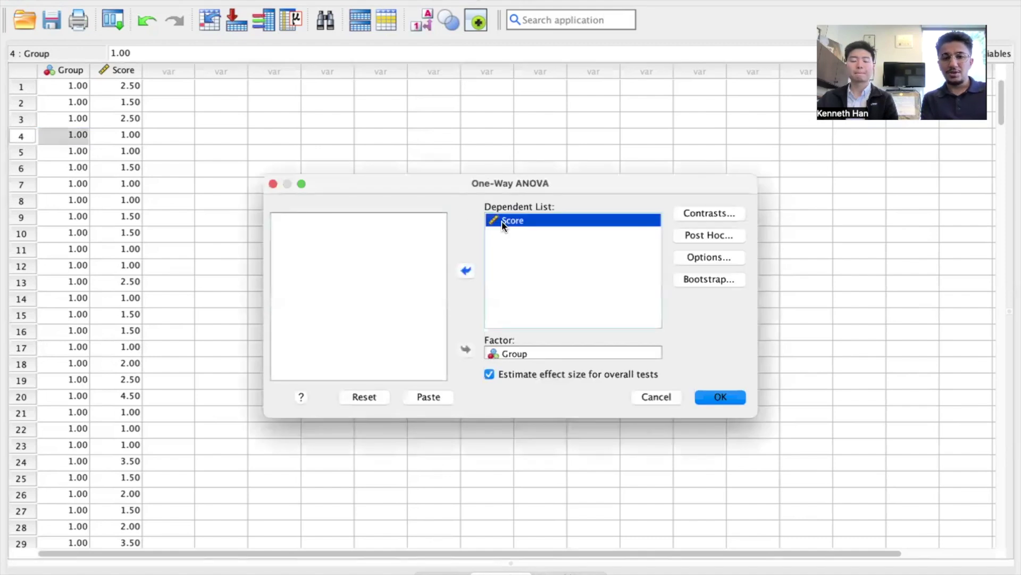
pyautogui.click(466, 271)
pyautogui.click(495, 351)
pyautogui.click(466, 349)
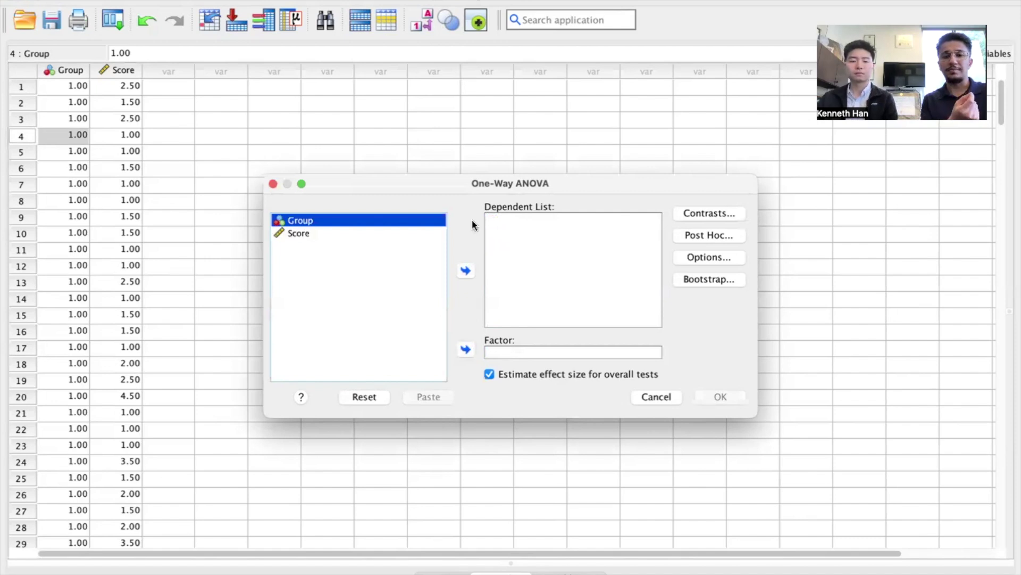
# Assign Score as the dependent variable and Group as the factor of the One-Way ANOVA.
pyautogui.click(372, 234)
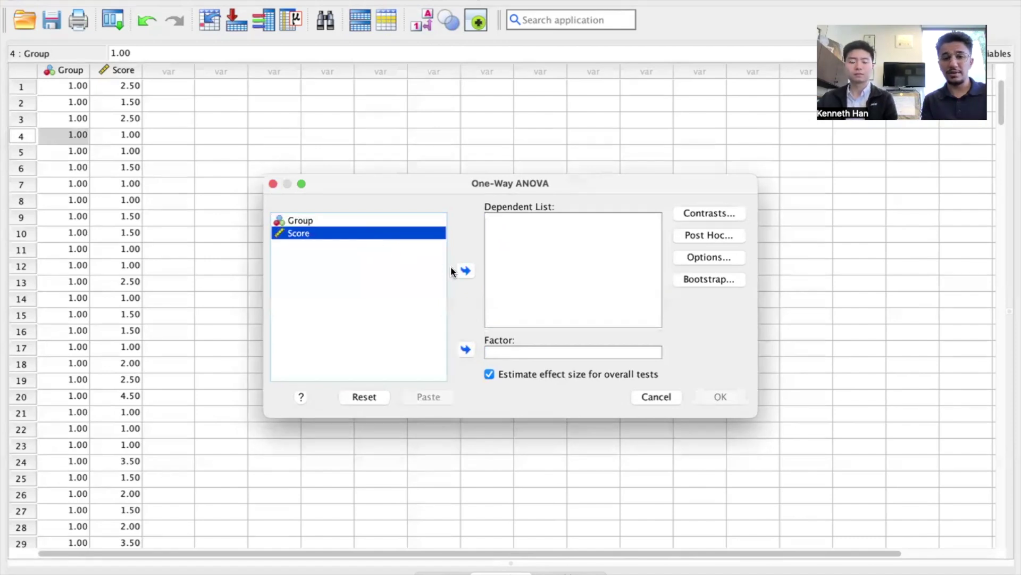
pyautogui.click(455, 270)
pyautogui.click(371, 221)
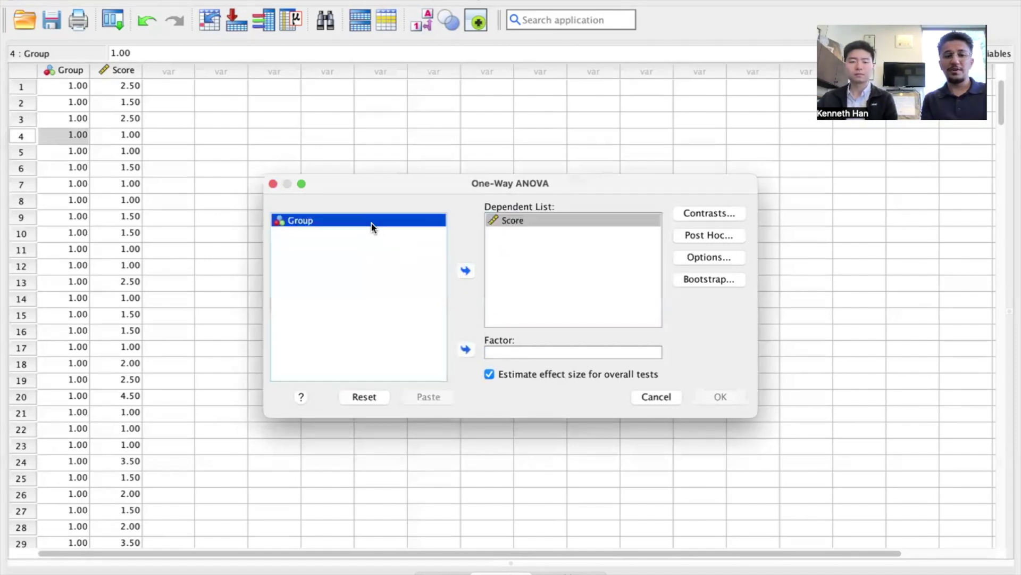
pyautogui.click(465, 349)
# Run the ANOVA with the Tukey post hoc test and the Descriptive and Homogeneity of variance test statistics.
pyautogui.click(687, 236)
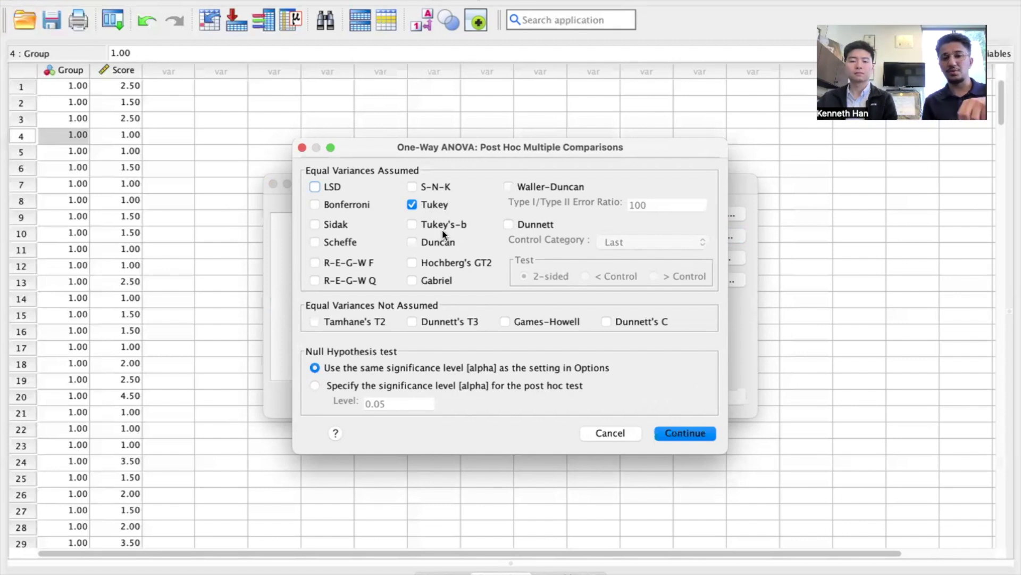
pyautogui.click(676, 431)
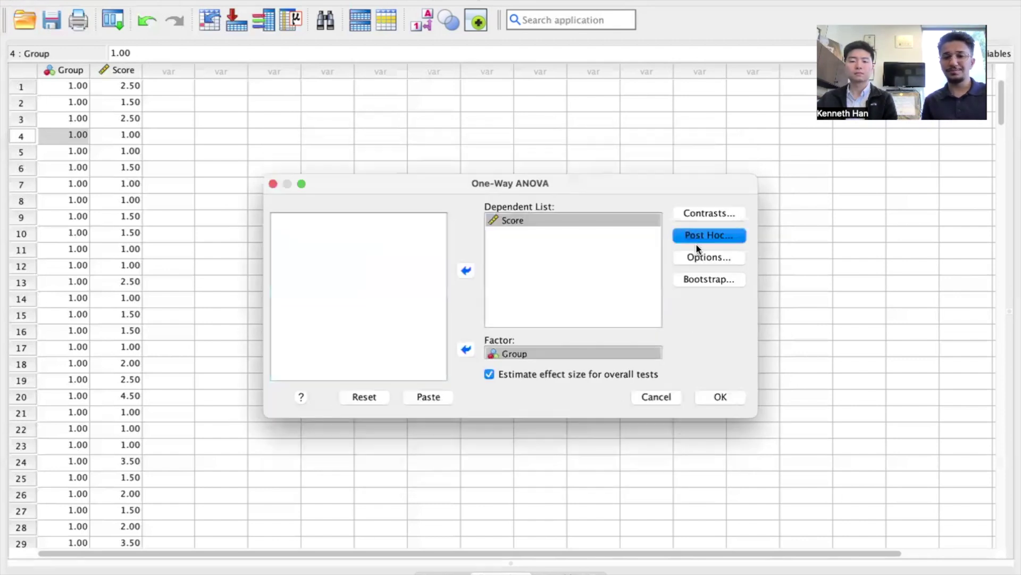
pyautogui.click(707, 257)
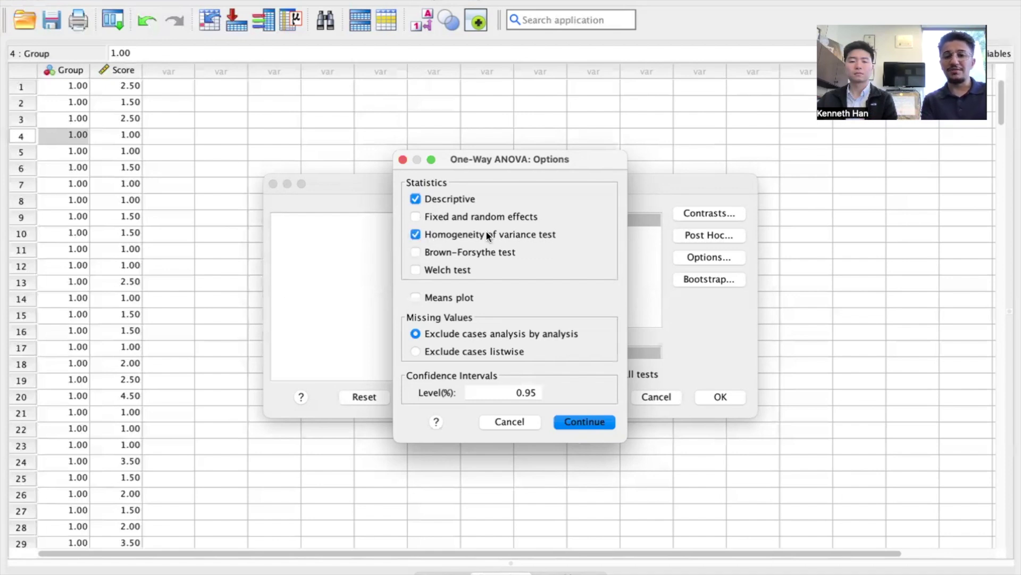
pyautogui.click(576, 420)
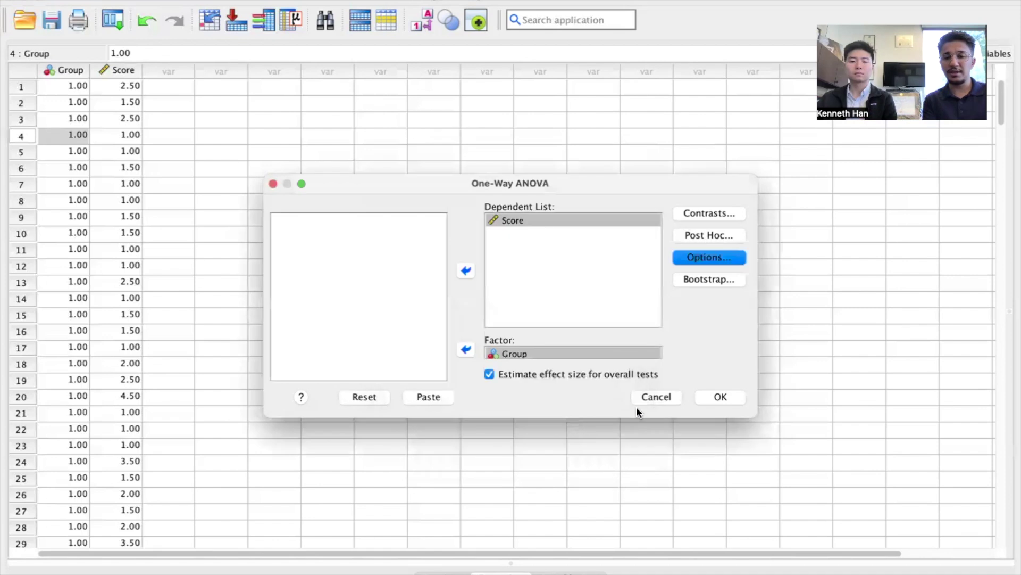
pyautogui.click(720, 397)
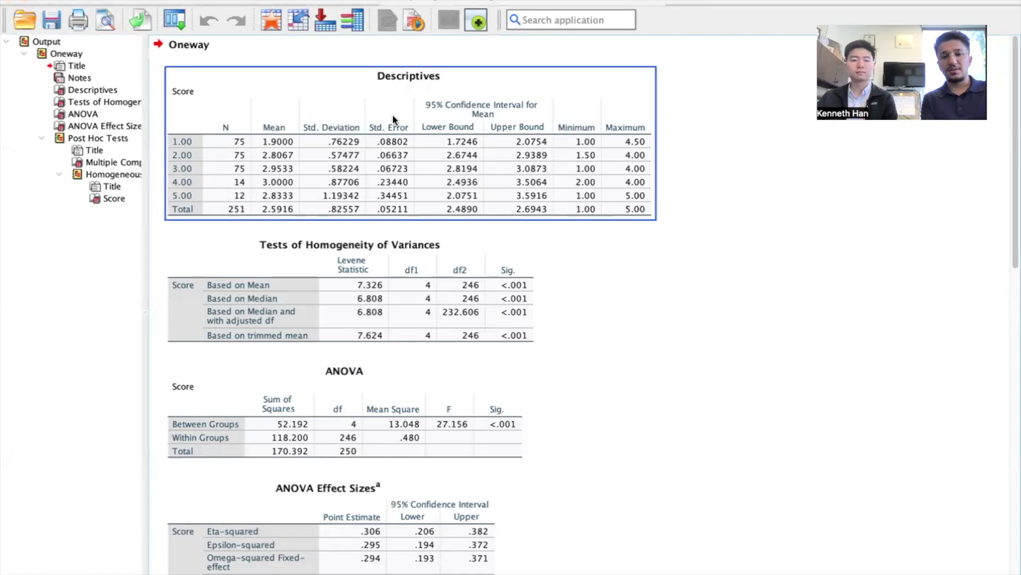
# Review the ANOVA output tables down to the Tukey multiple comparisons and select that table.
pyautogui.scroll(-7, 387, 225)
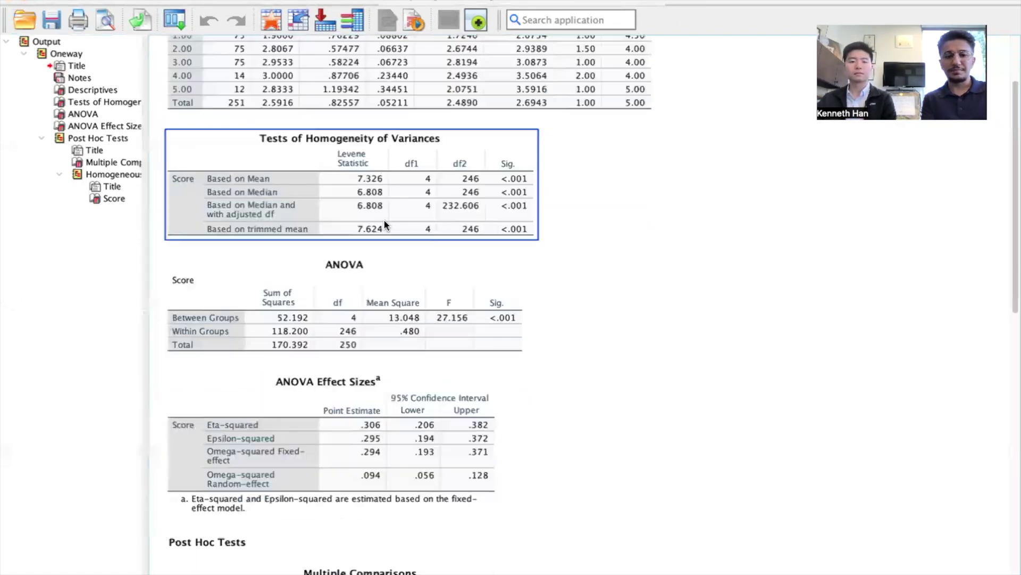
pyautogui.scroll(-3, 386, 224)
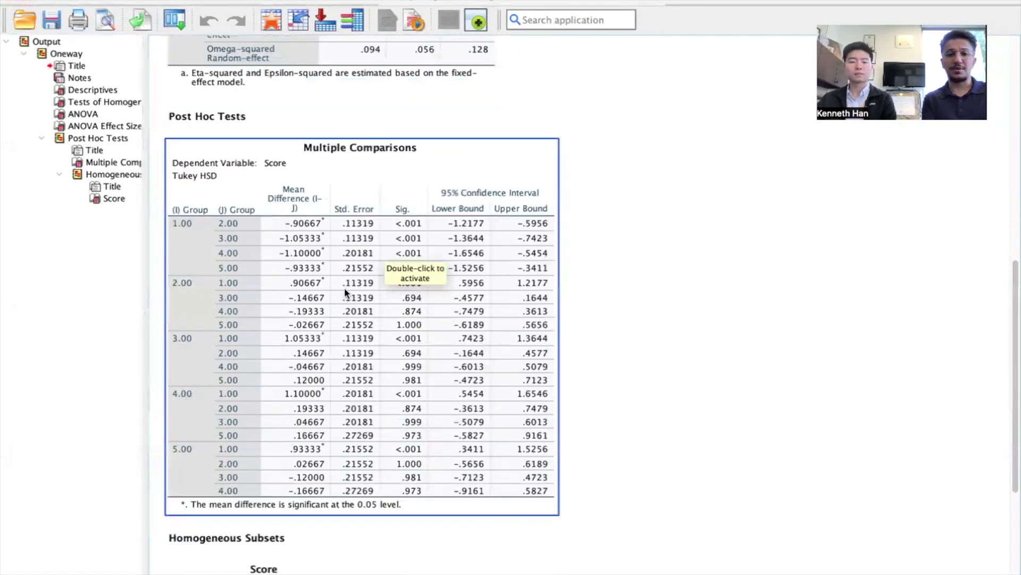
pyautogui.click(176, 220)
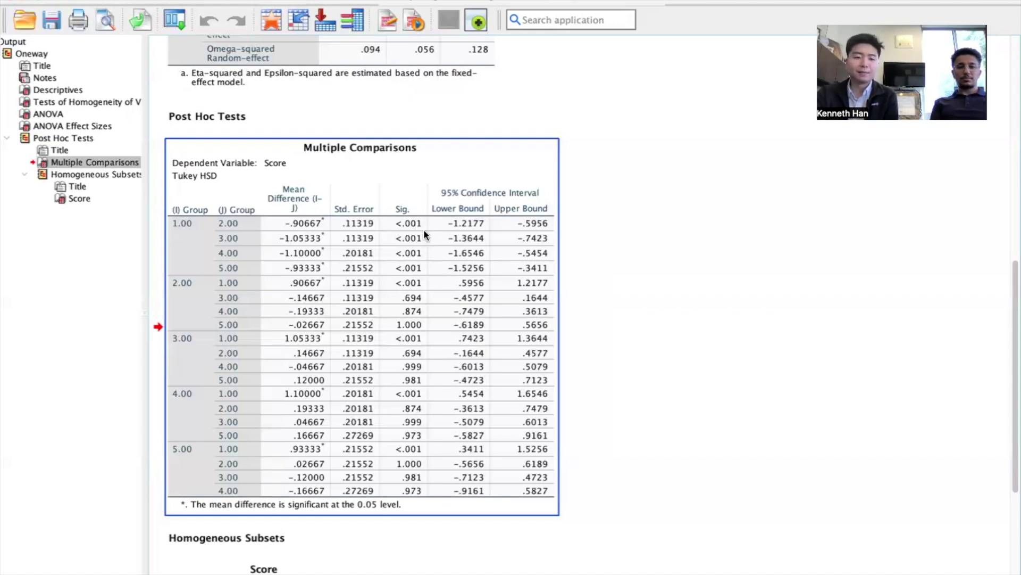
# Switch to the Google Docs document and examine the FWER graph, the Bonferroni correction formula and the numbers 1 to 5.
pyautogui.press('super+Tab')
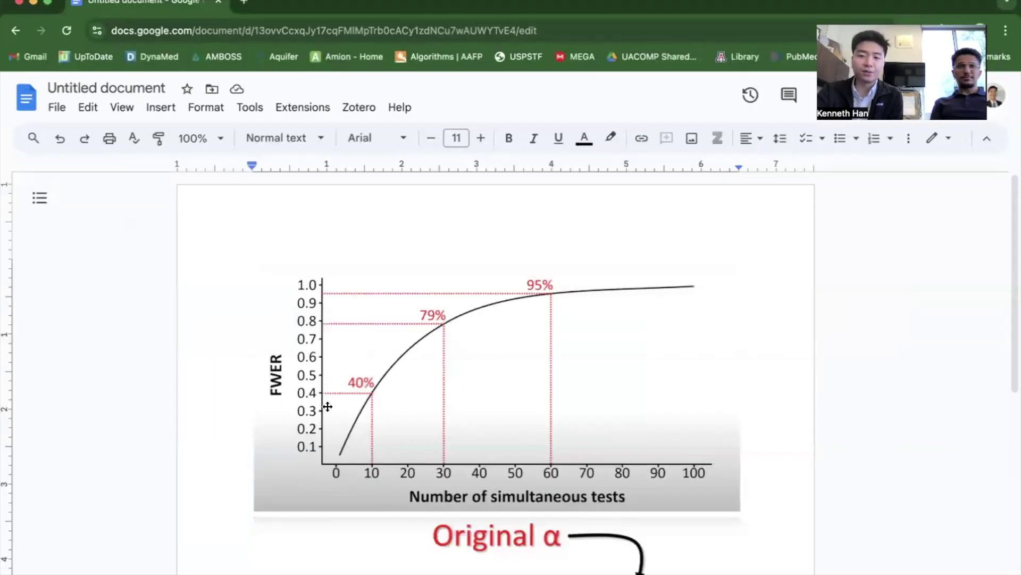
pyautogui.scroll(-5, 314, 398)
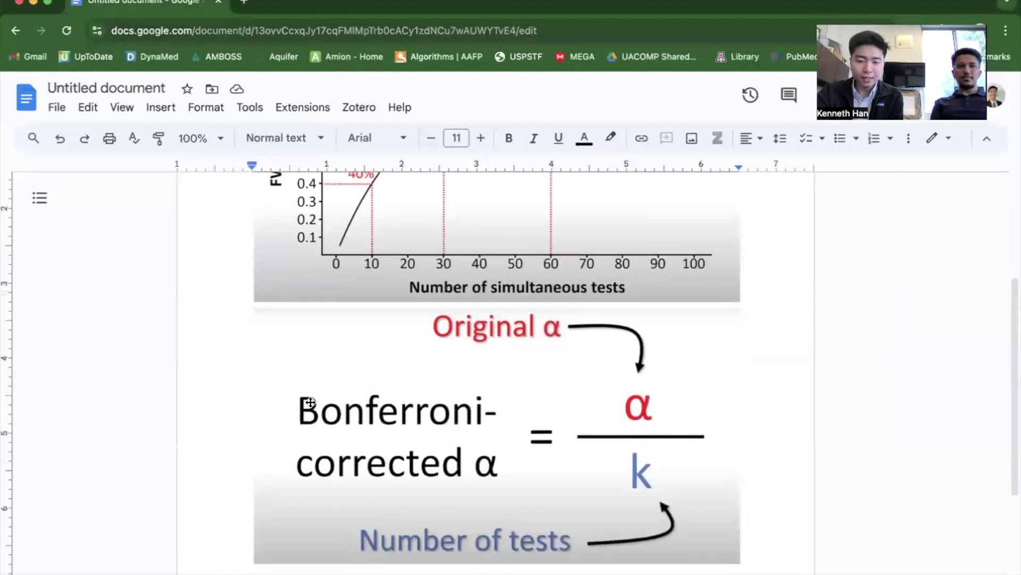
pyautogui.scroll(-3, 311, 402)
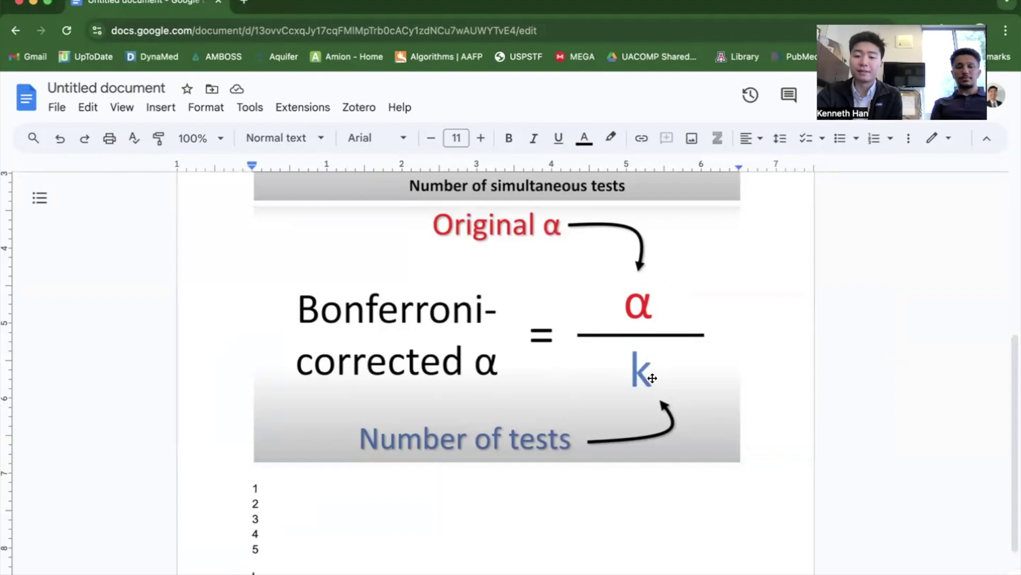
pyautogui.scroll(-2, 253, 537)
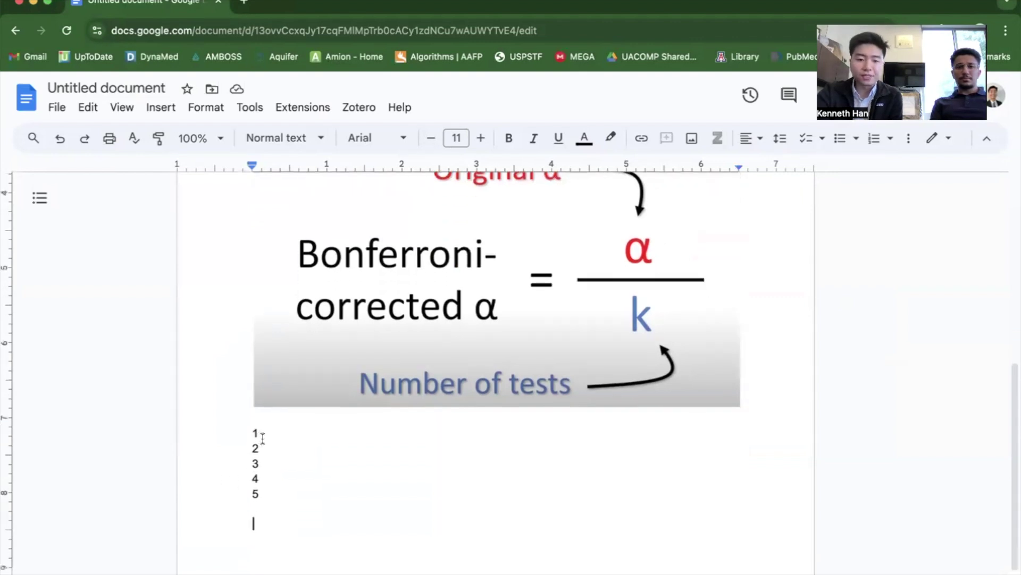
pyautogui.scroll(-1, 272, 433)
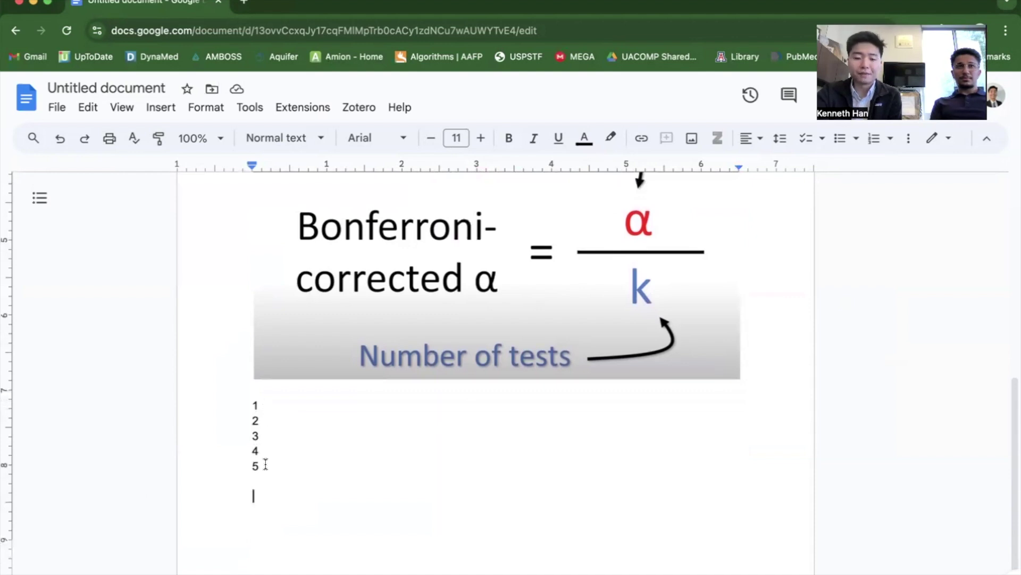
pyautogui.click(262, 407)
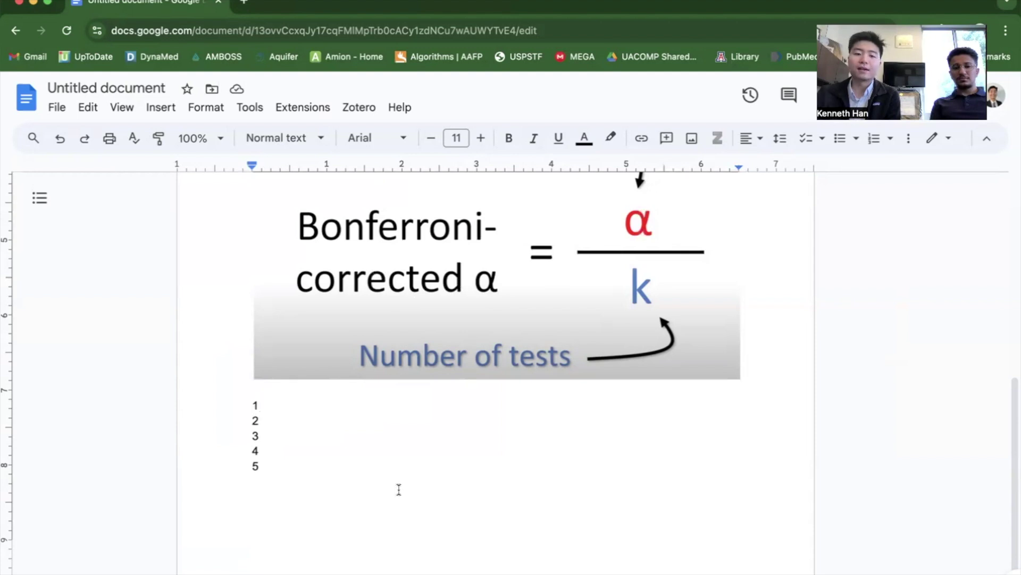
pyautogui.click(337, 467)
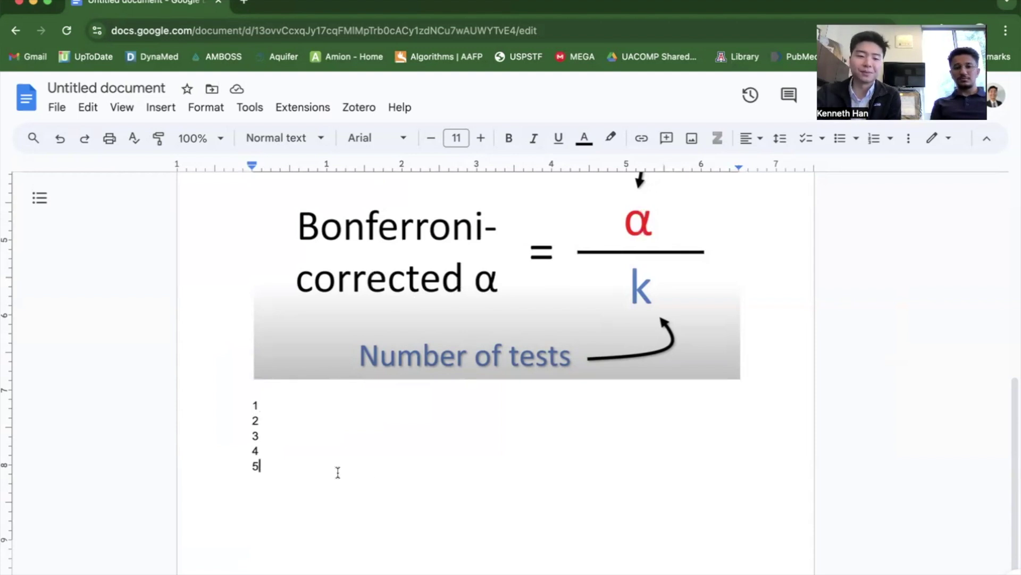